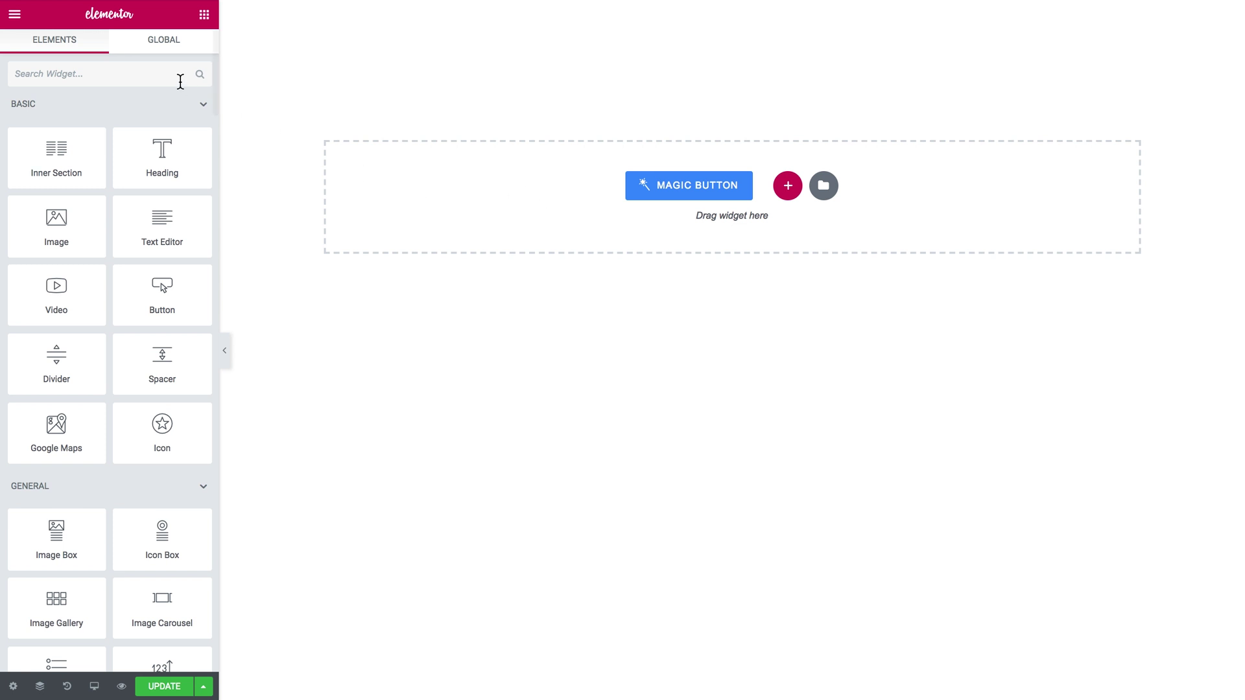
- Search 'swi' and place a Switcher widget at the top of the empty page
click(149, 77)
text(switc)
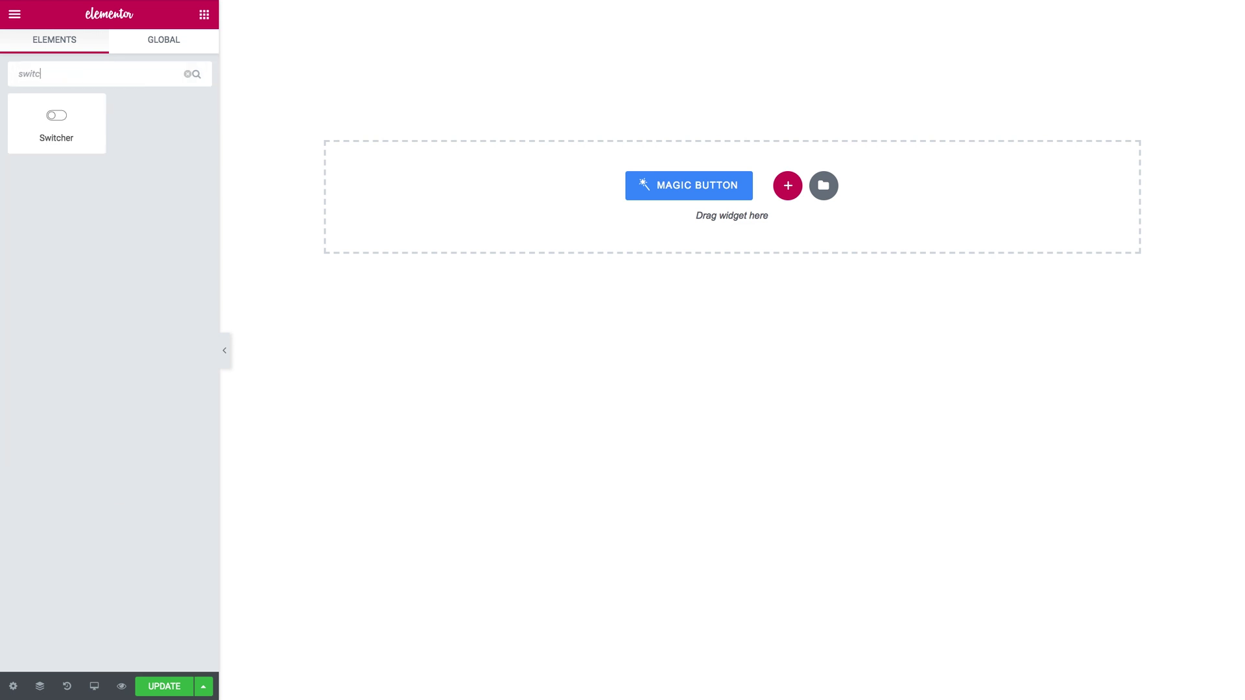
drag(56, 115, 451, 201)
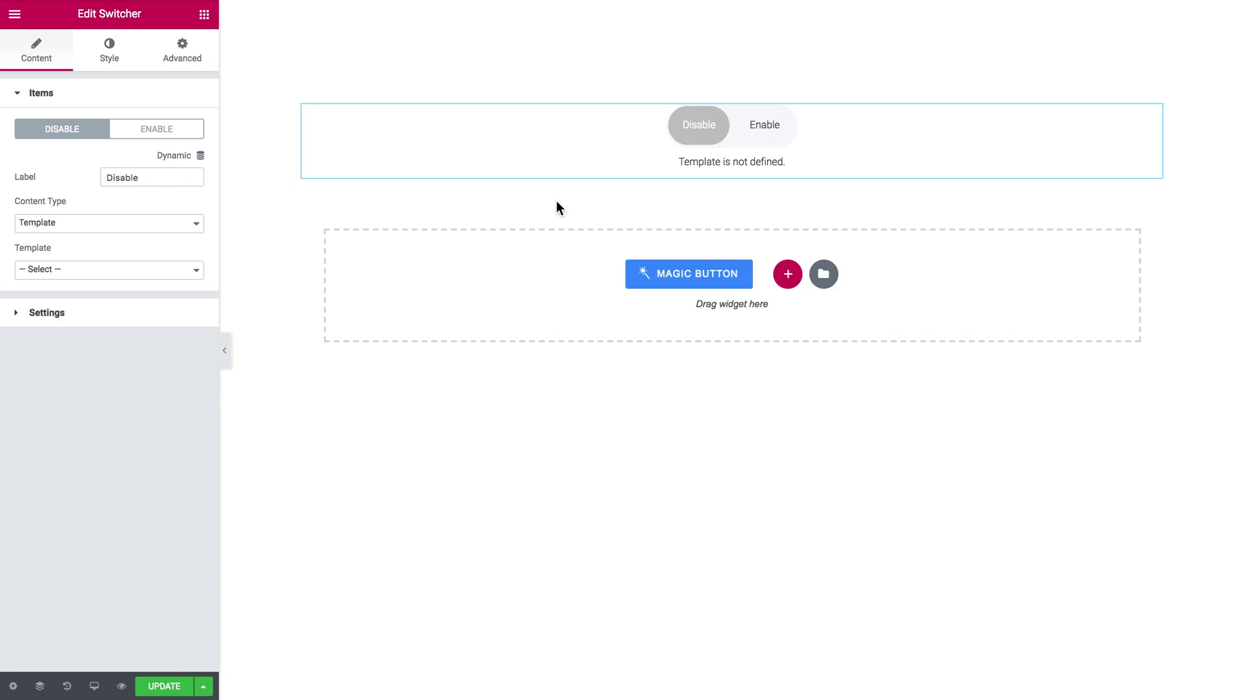
- Toggle the switcher between Enable and Disable twice to test it
click(763, 124)
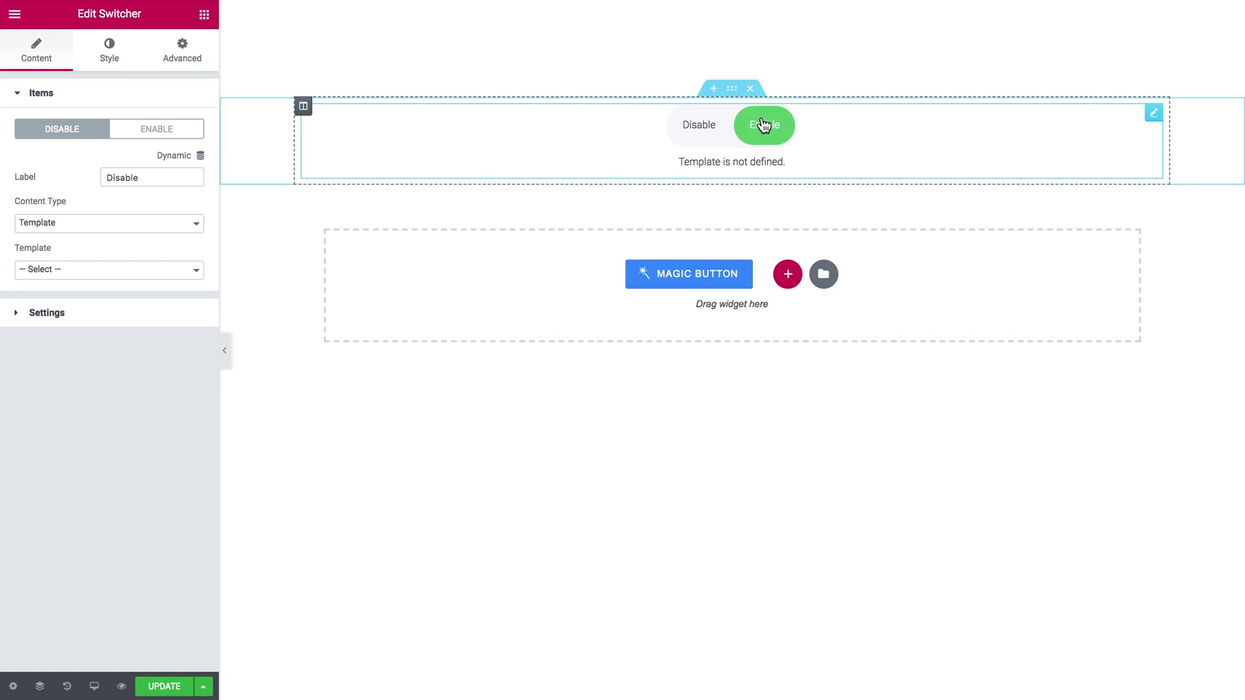
click(718, 135)
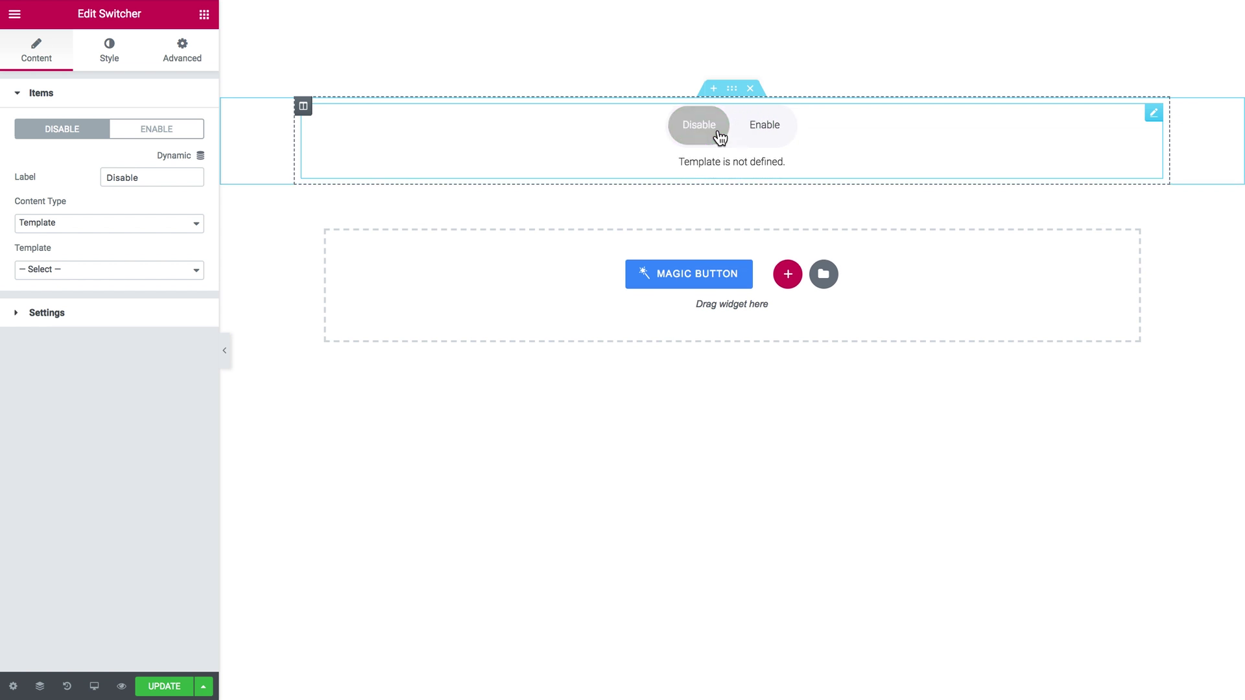
click(764, 139)
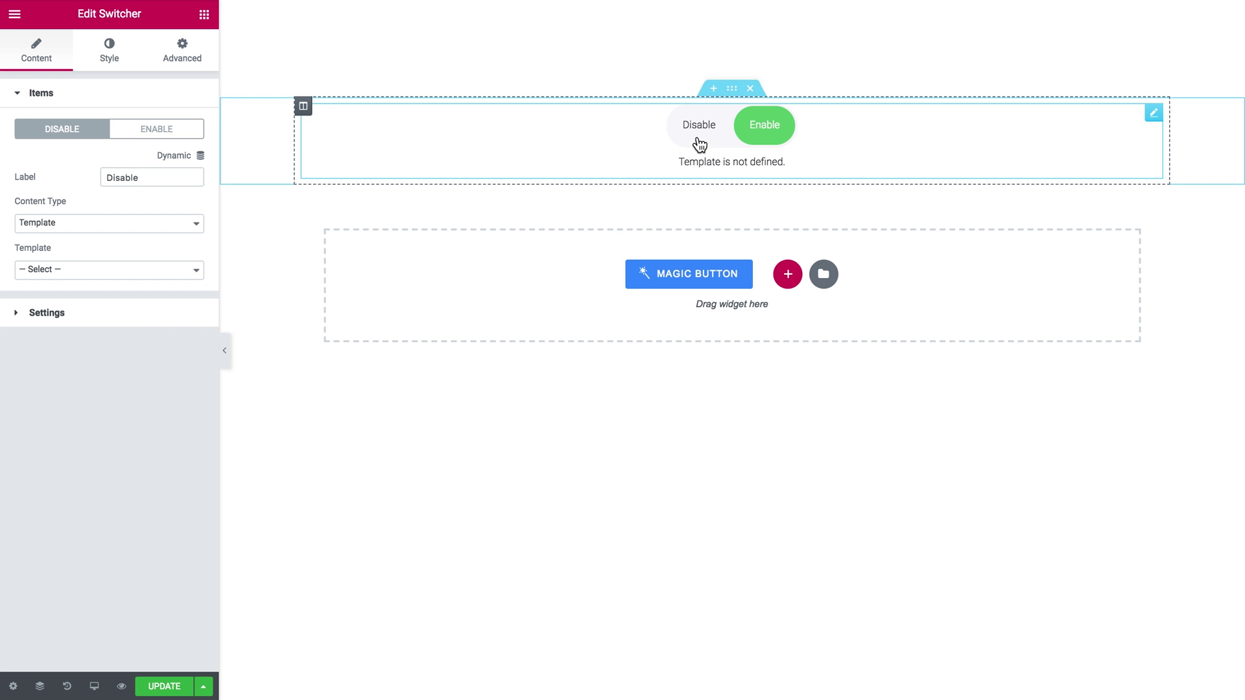
click(699, 138)
- Relabel the switcher's first item 'One' and its second item 'Two'
click(778, 139)
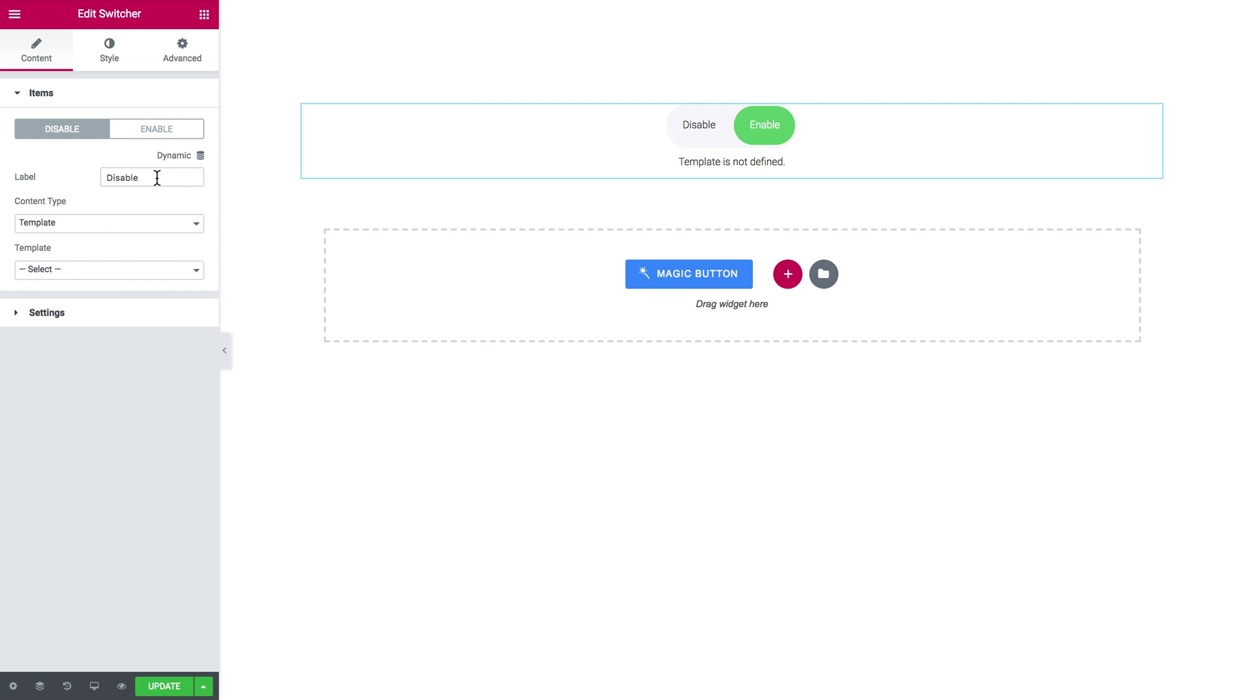
double_click(157, 177)
text(One)
click(152, 128)
double_click(140, 177)
text(Two)
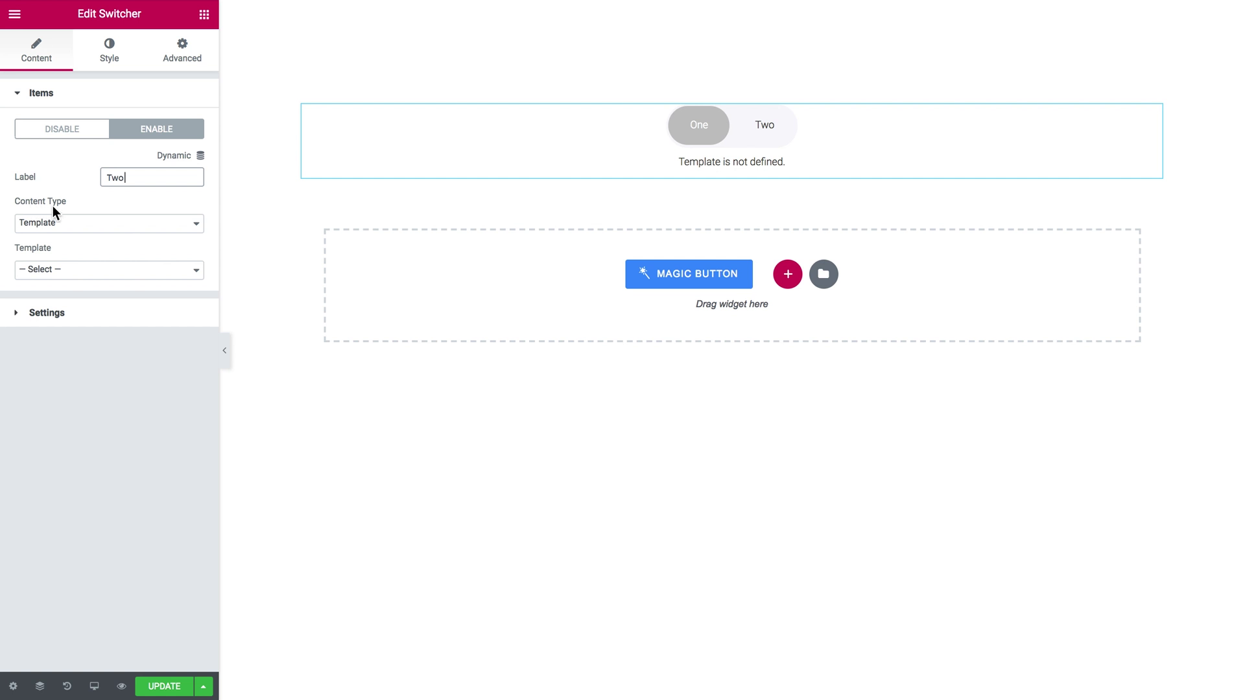
- Switch item Two's content type to Editor, then back to Template
click(71, 224)
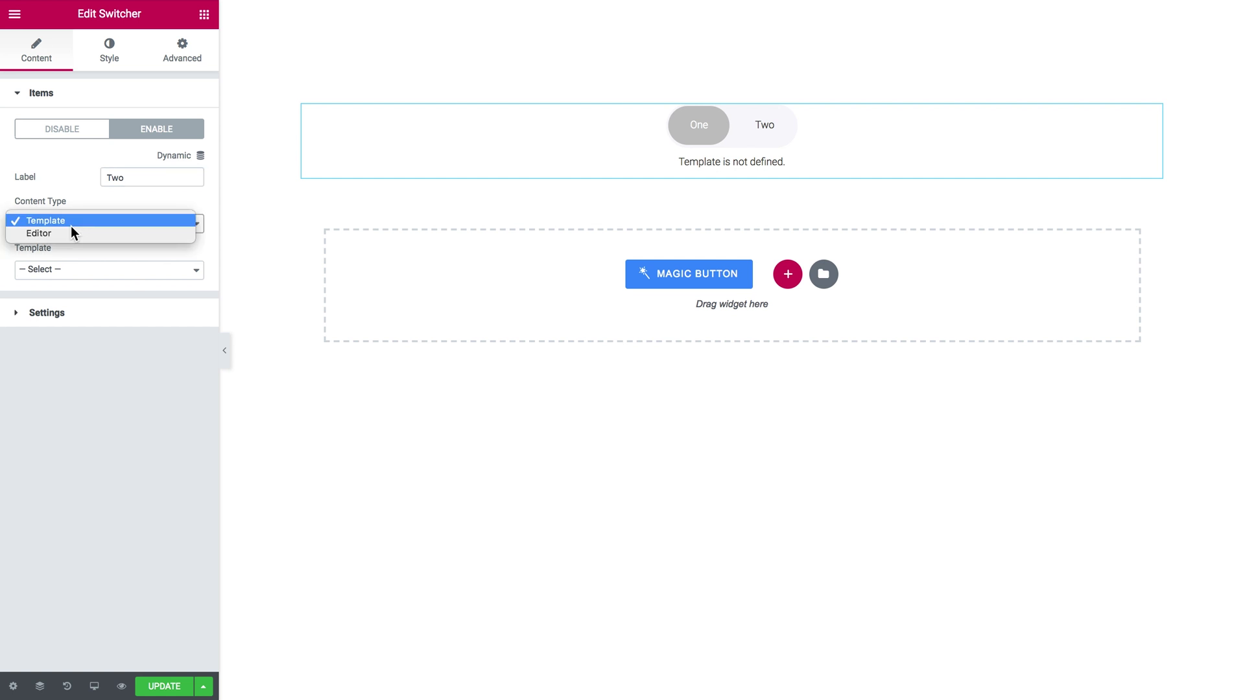
click(72, 233)
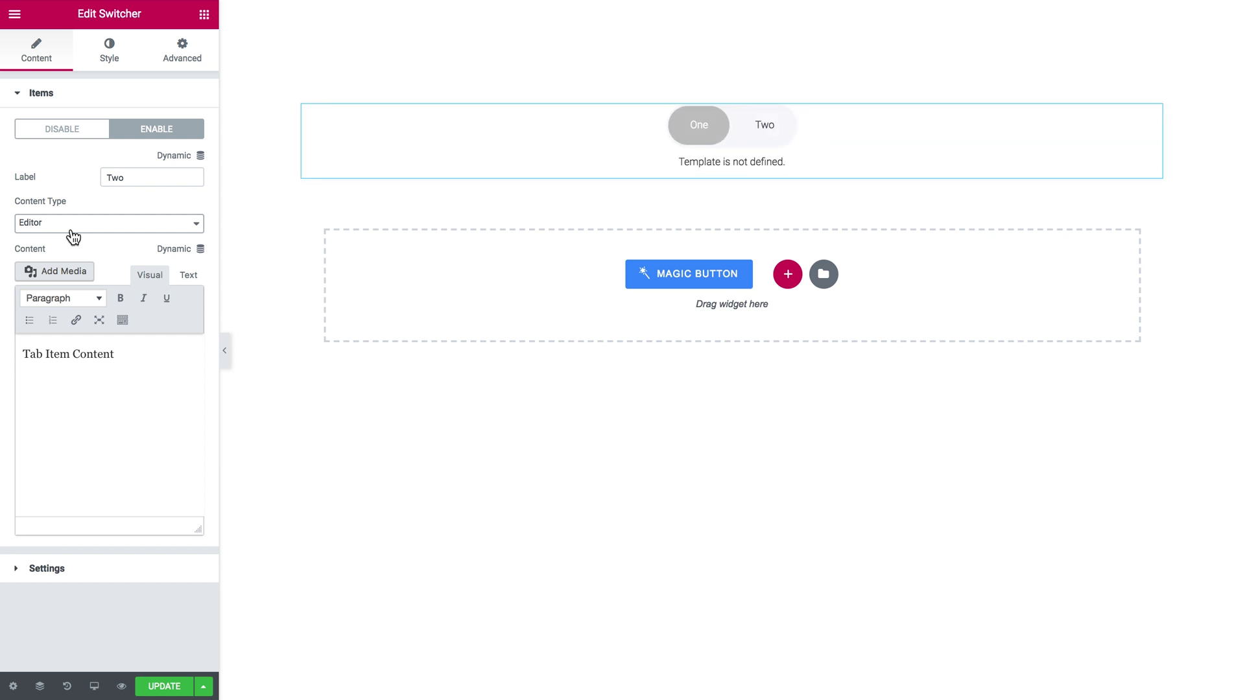
click(72, 233)
click(133, 216)
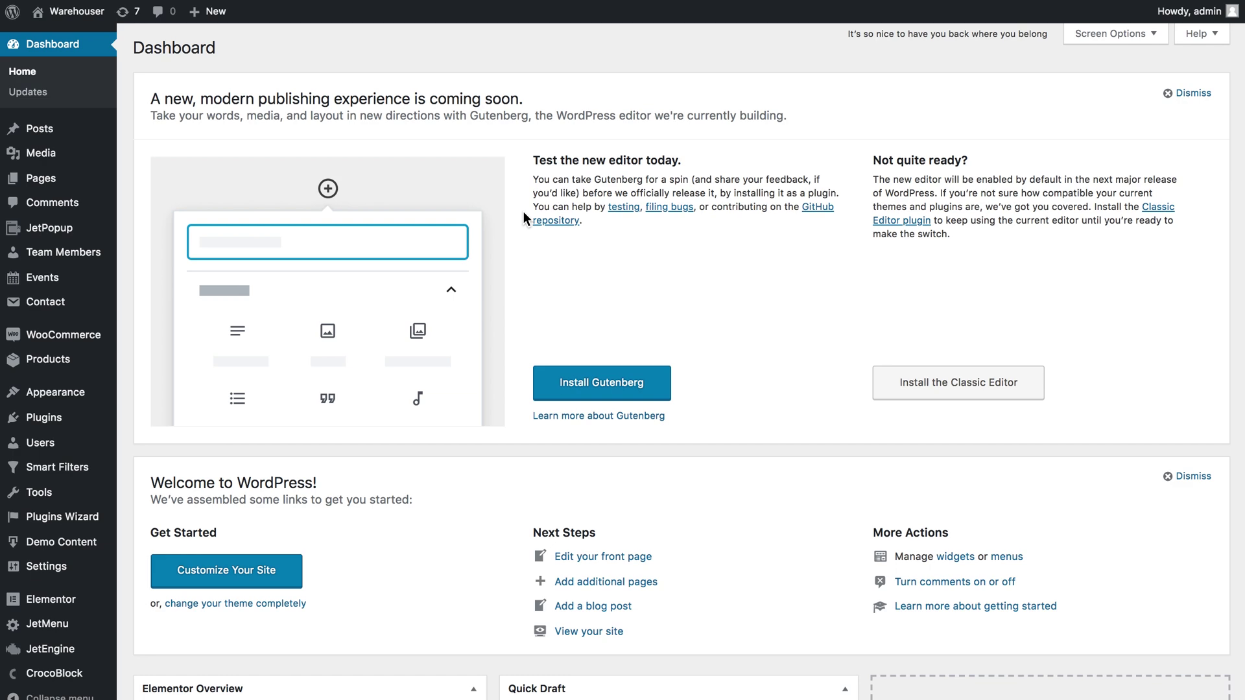
- Create a new Section template named 'Template for Switcher' from My Templates
mouse_move(44, 609)
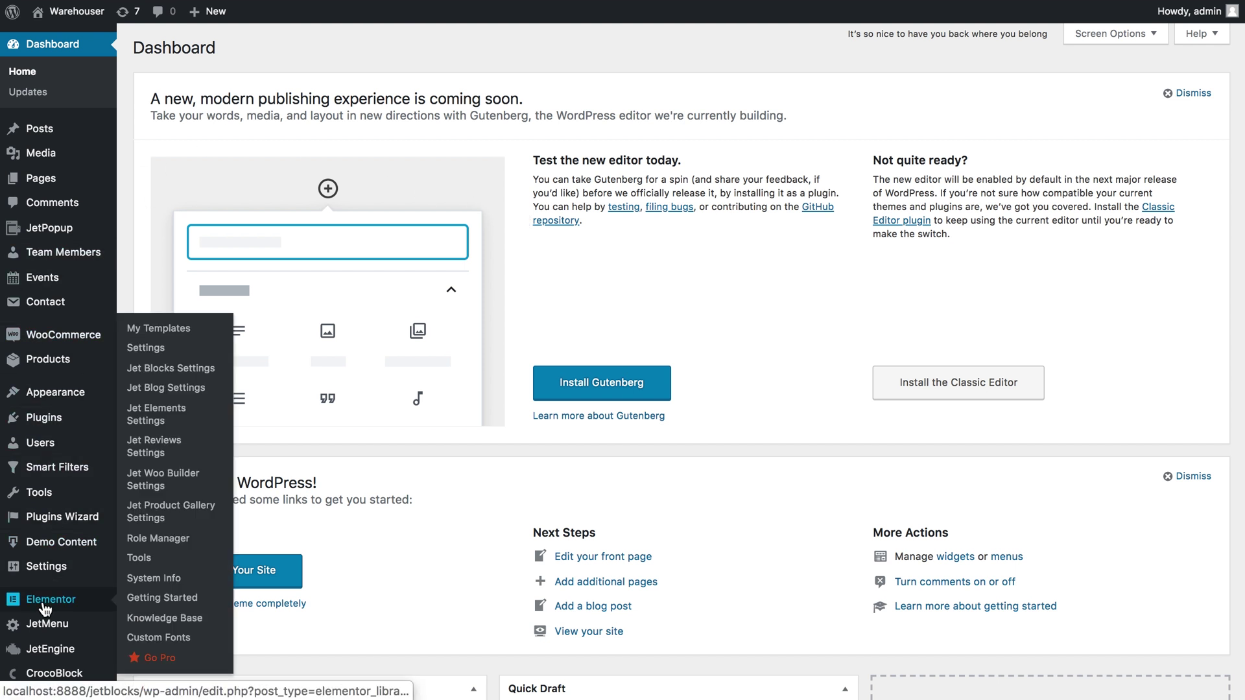
click(167, 332)
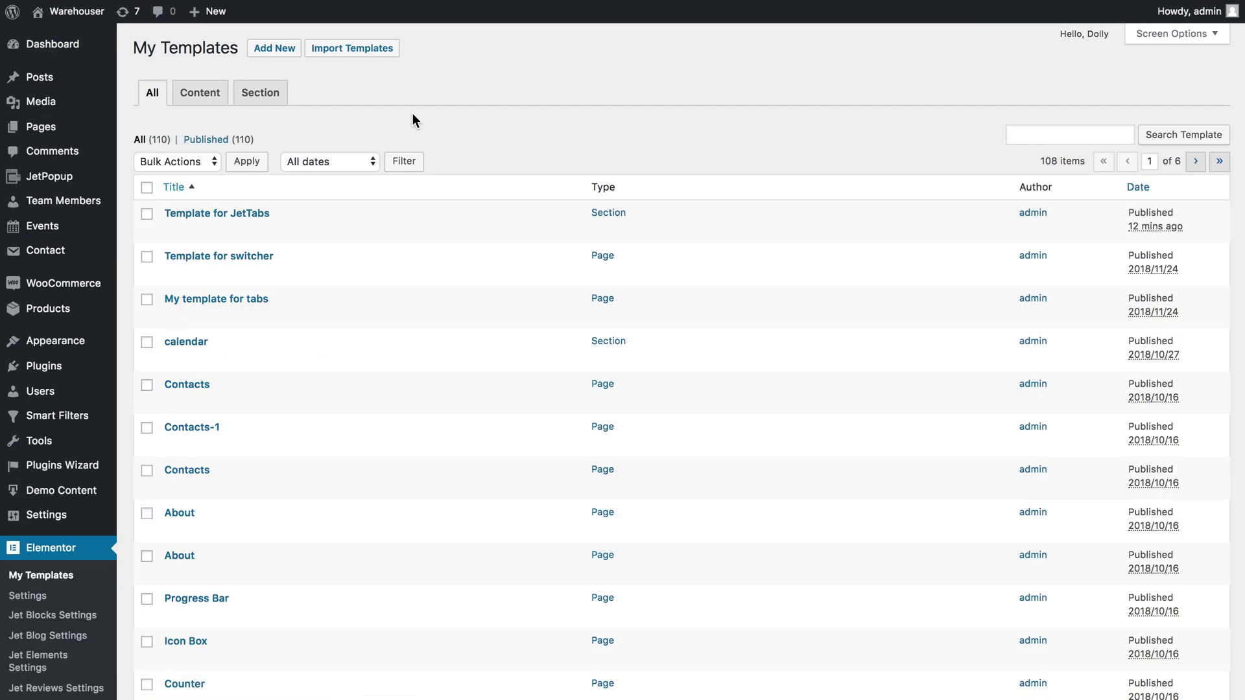
click(277, 49)
click(735, 325)
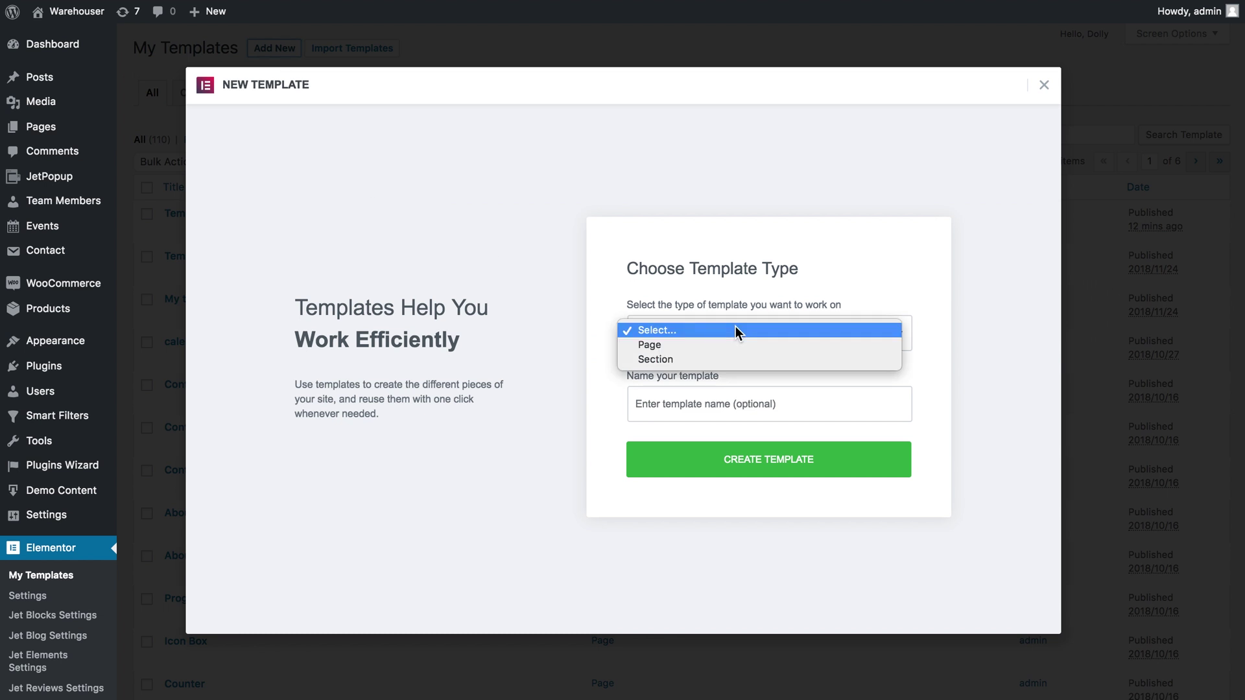
click(662, 357)
click(669, 398)
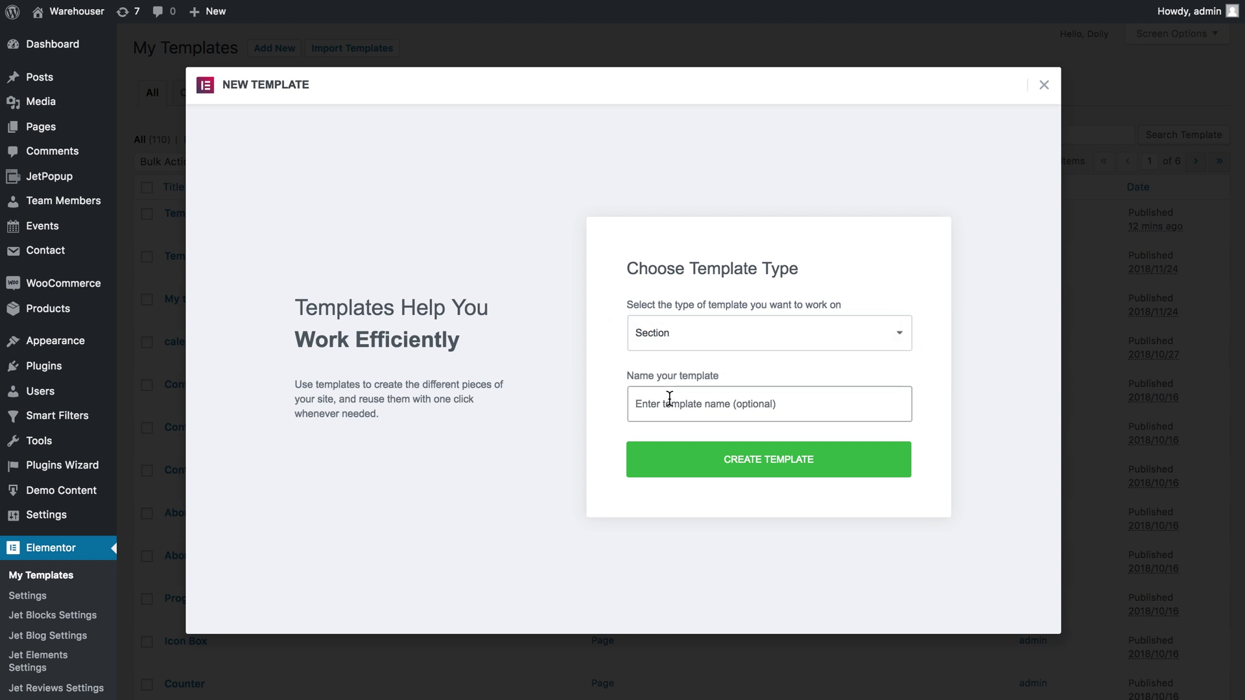
text(Template for Switcher)
click(846, 468)
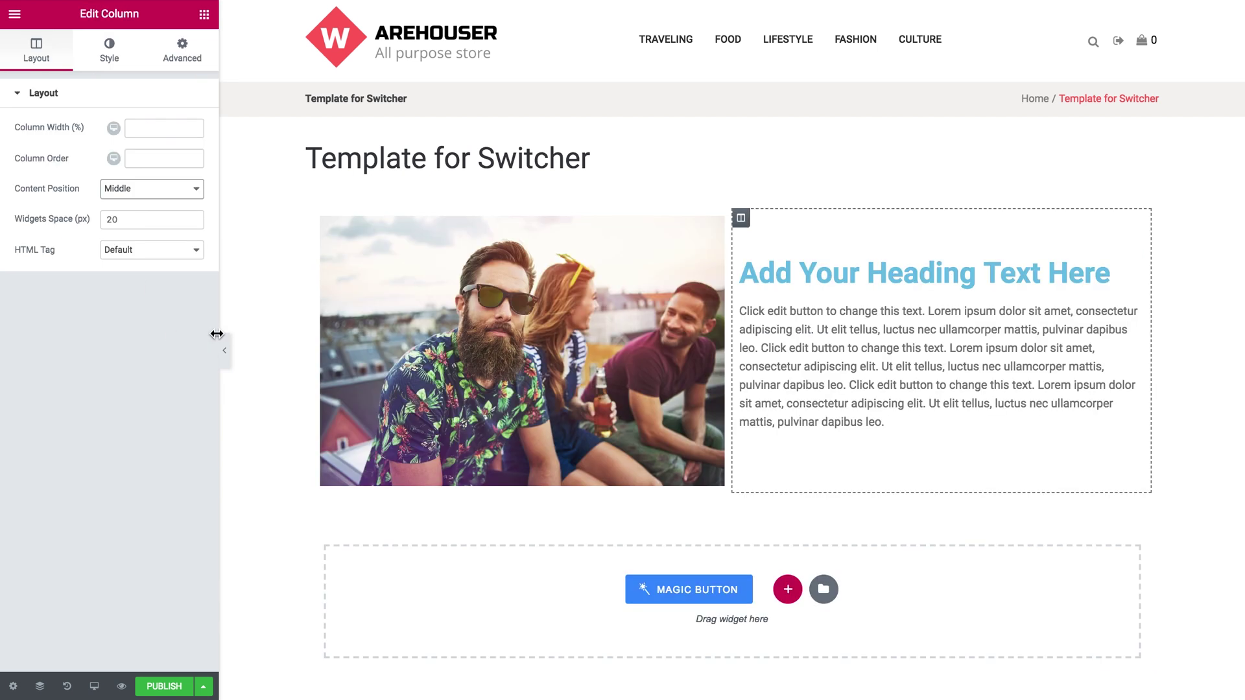
- Publish the Template for Switcher section
click(171, 685)
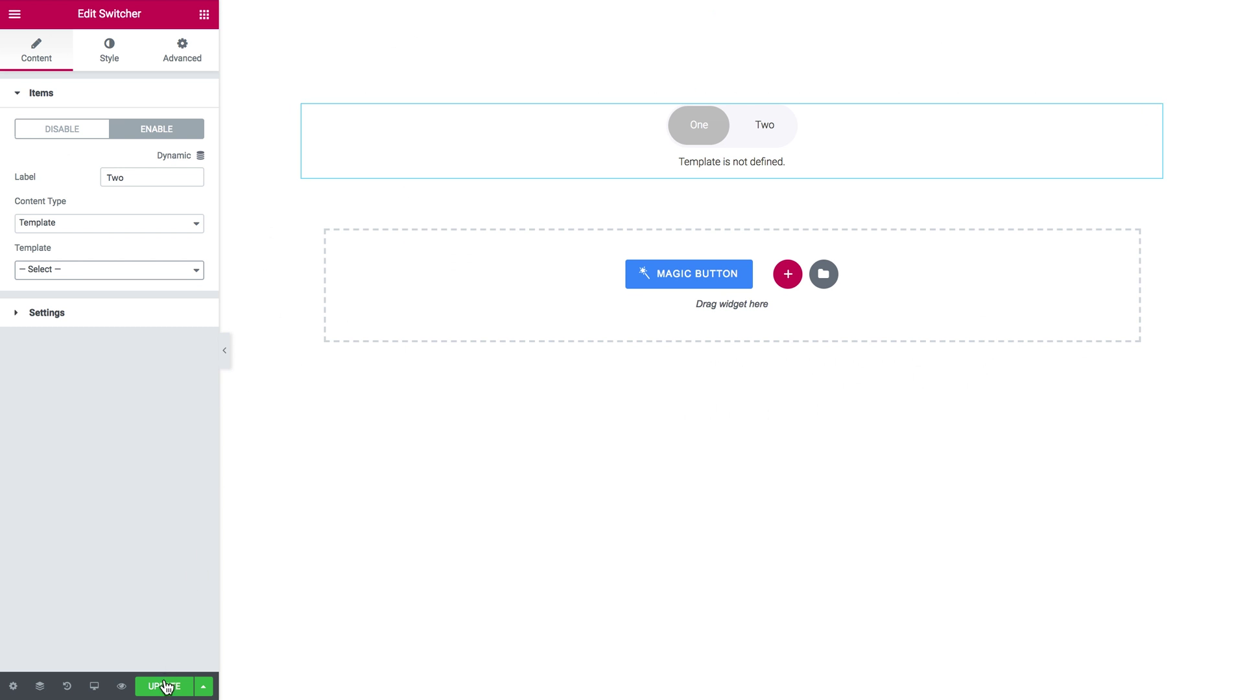
- Update the switcher page and reload the editor
click(165, 686)
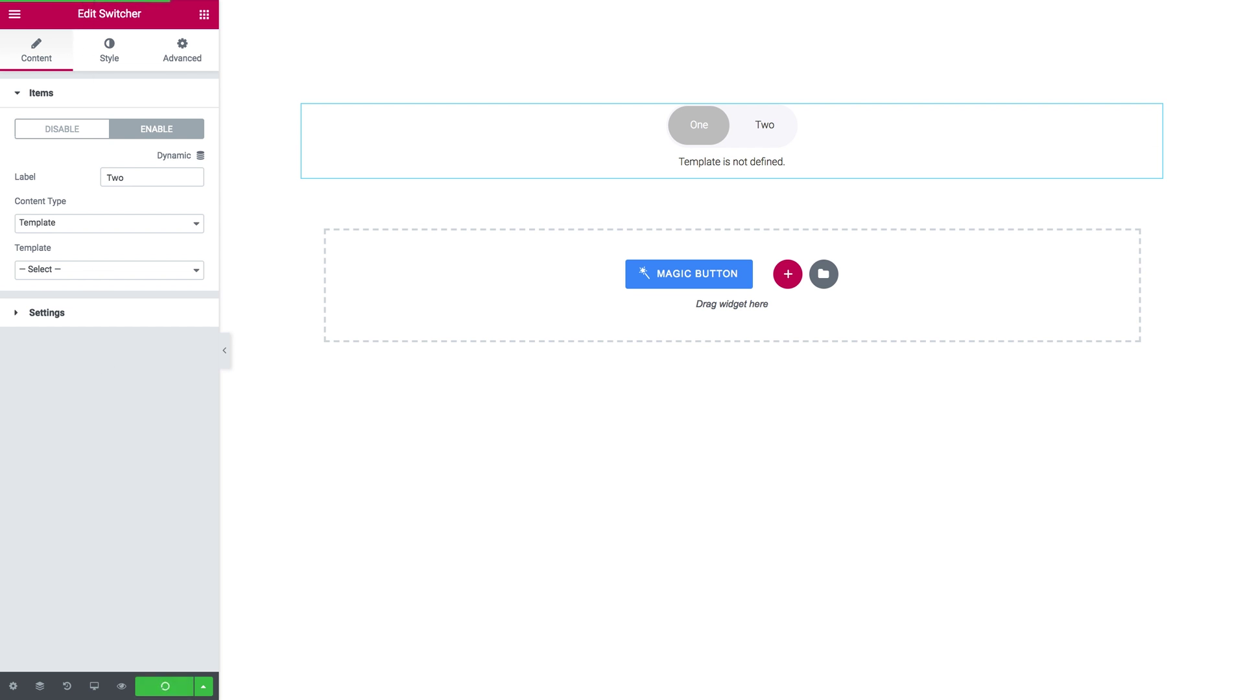
key(super+r)
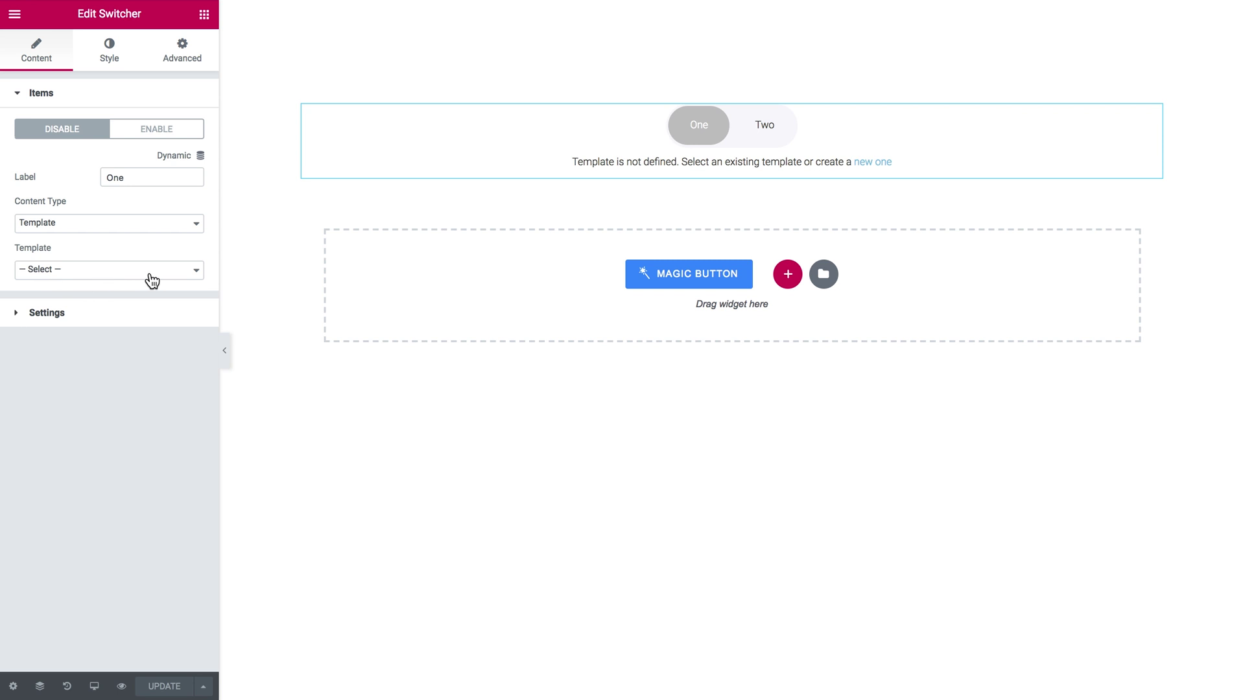
- Assign the 'Template for Switcher (section)' template to item One
click(176, 280)
scroll(136, 467, down, 10)
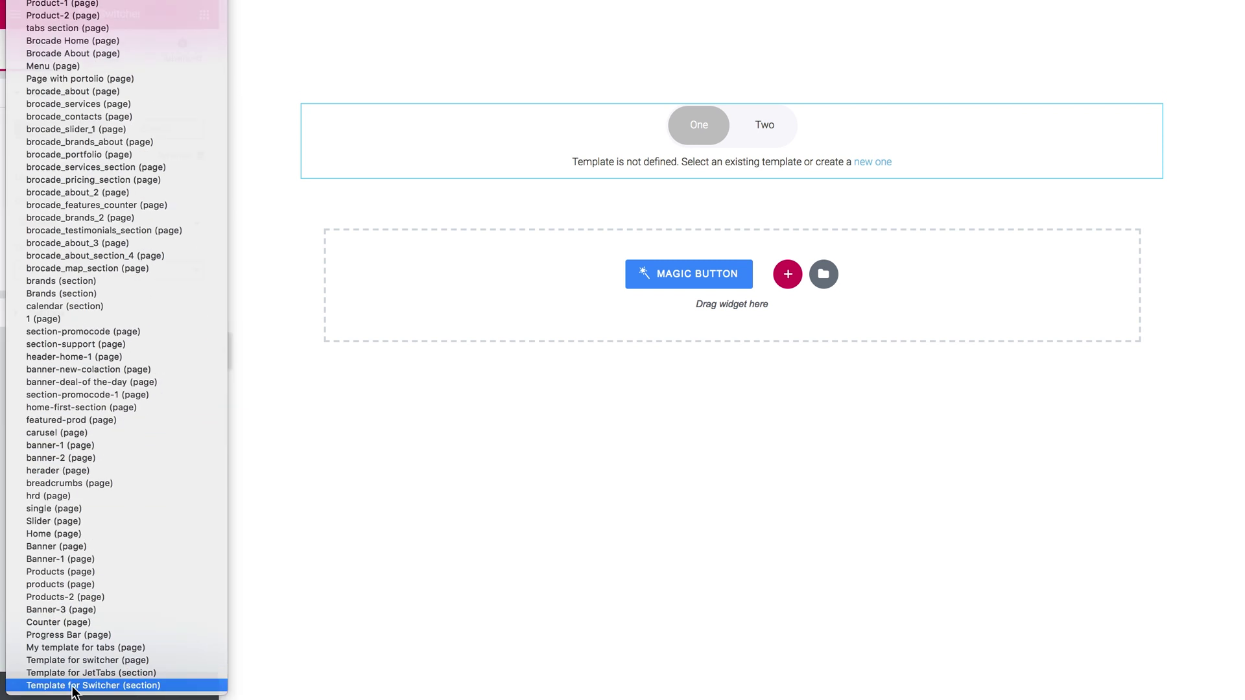
click(73, 688)
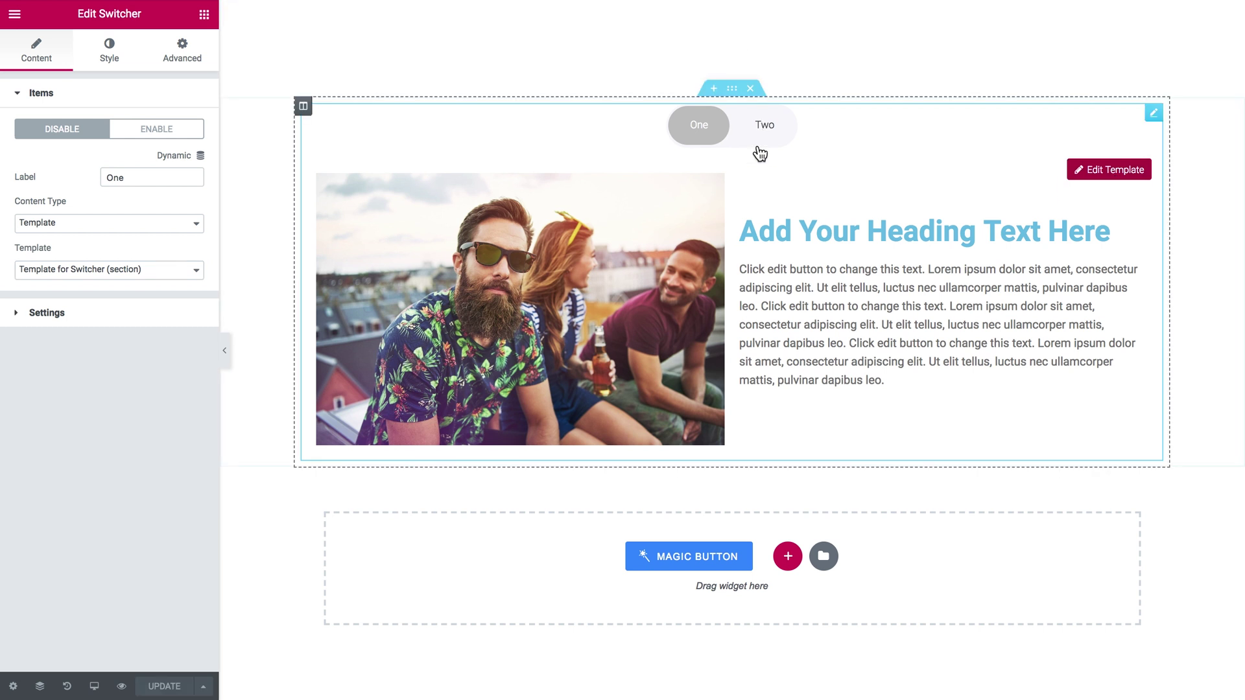
- Give item Two the 'Template for Switcher 2 (page)' template and preview it on the canvas
click(169, 128)
click(66, 277)
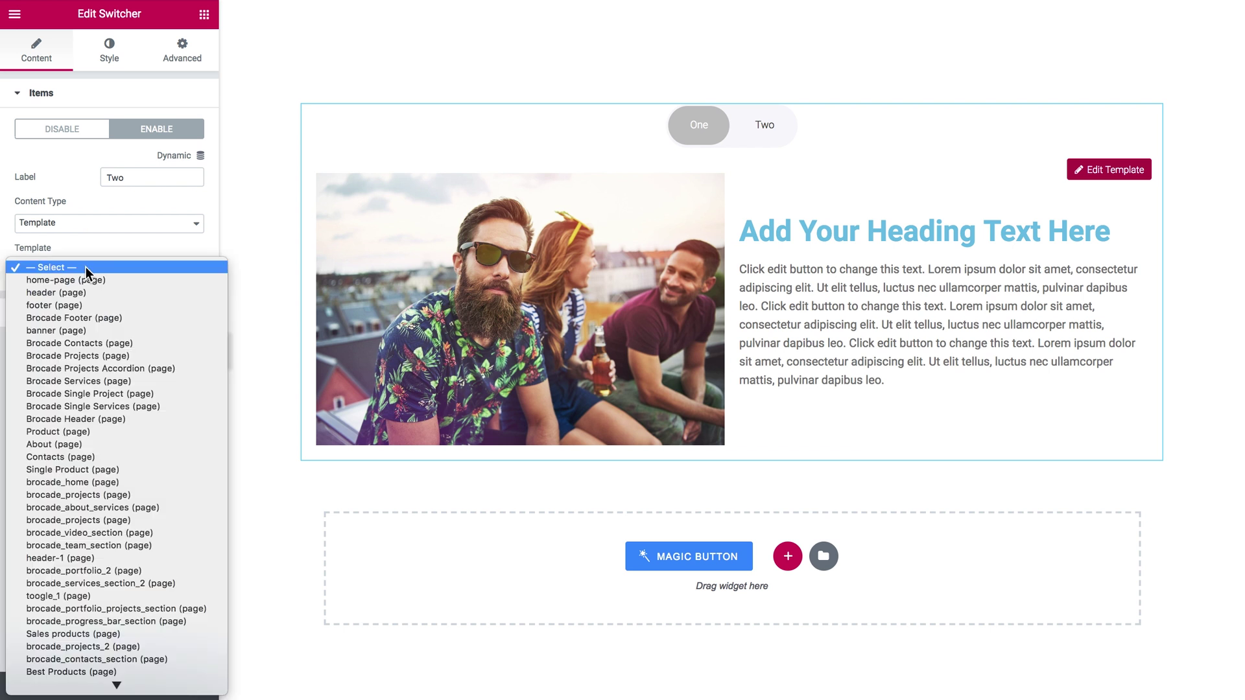
scroll(98, 431, down, 10)
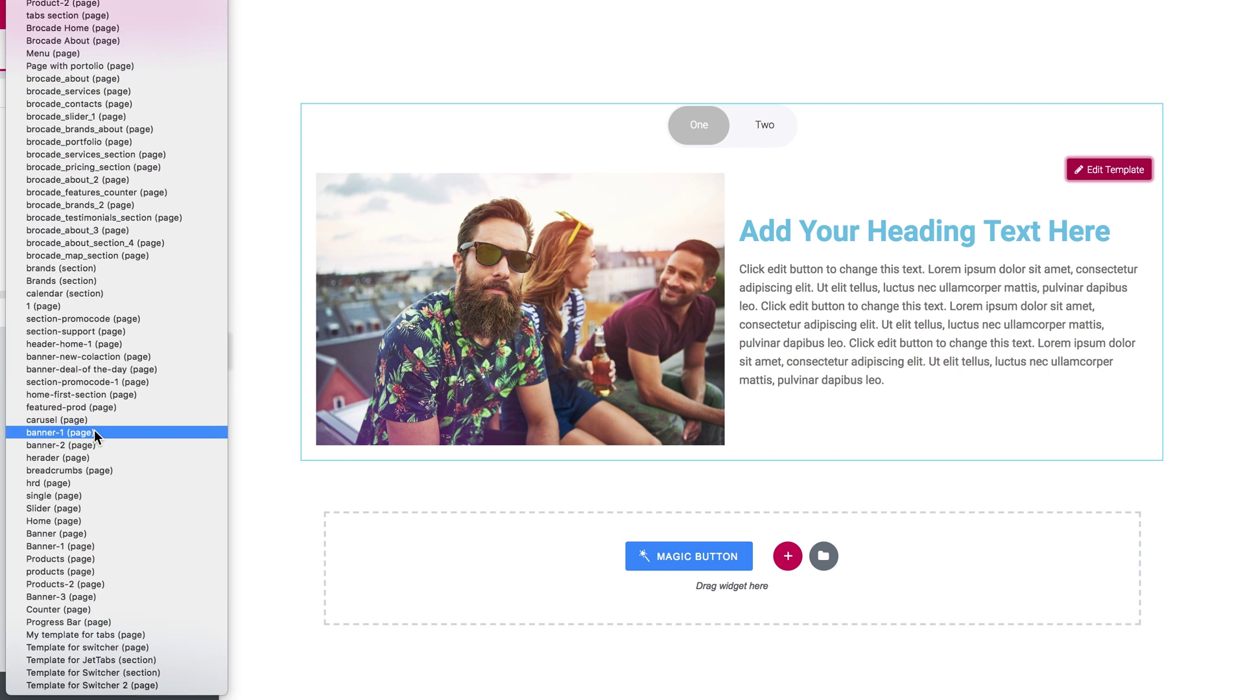
click(101, 685)
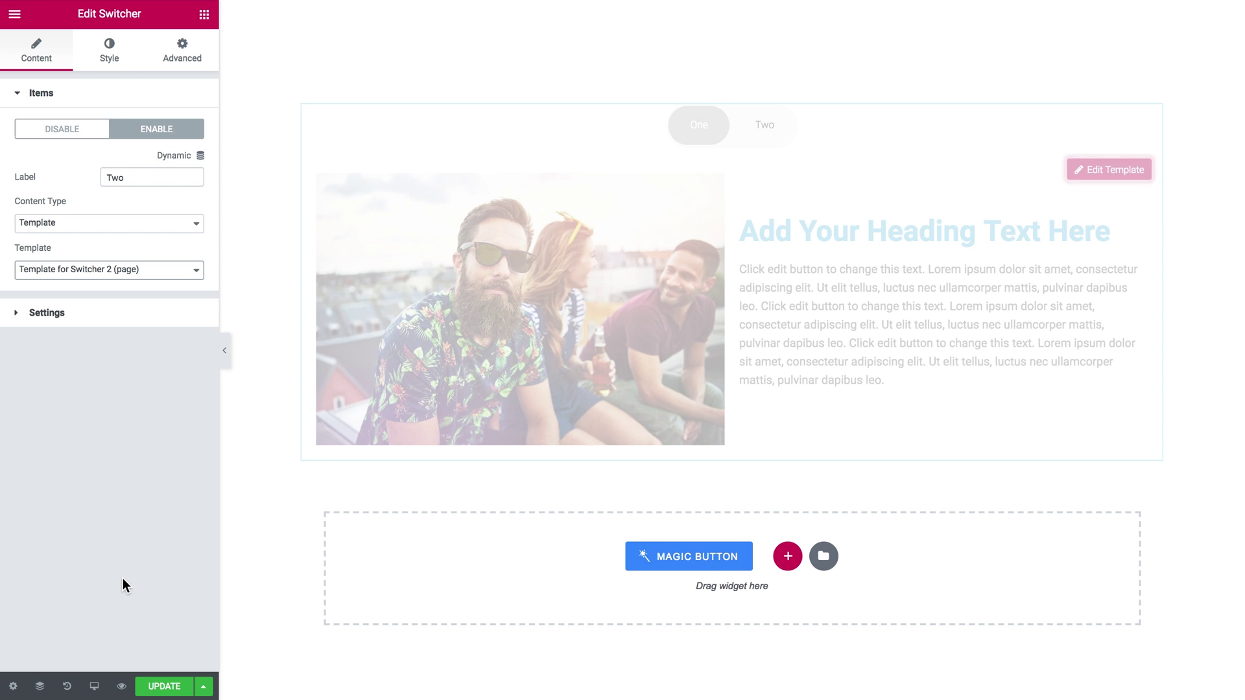
click(764, 130)
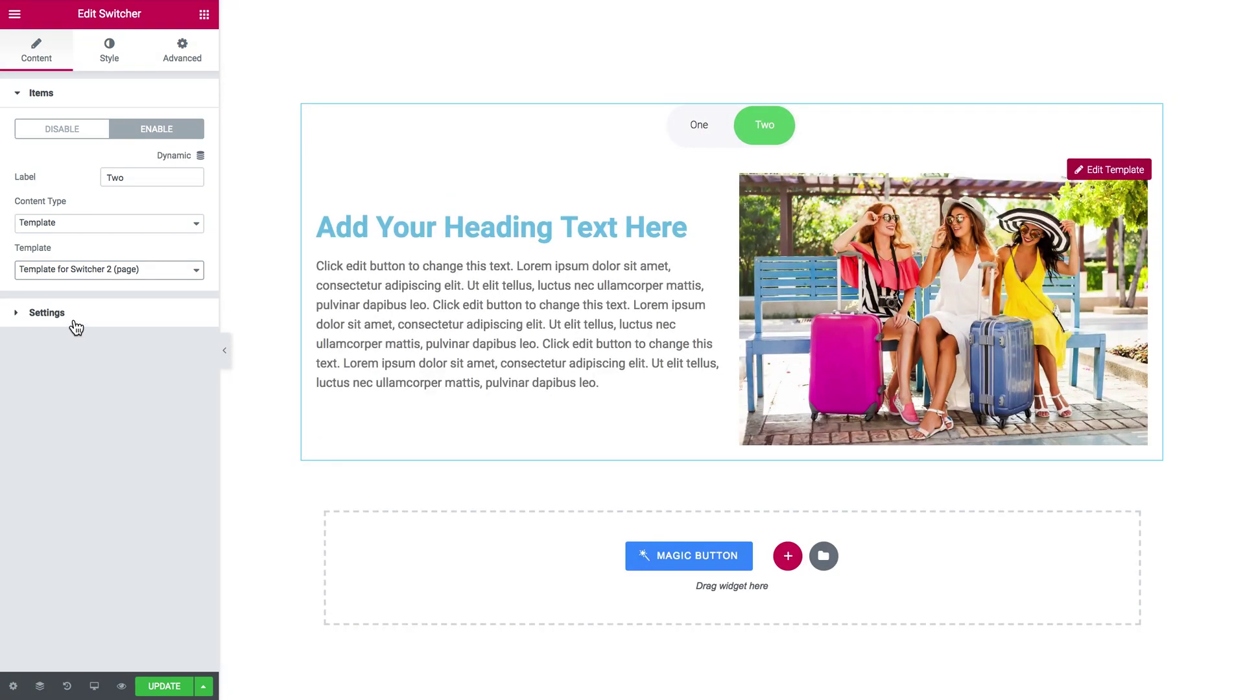
click(76, 324)
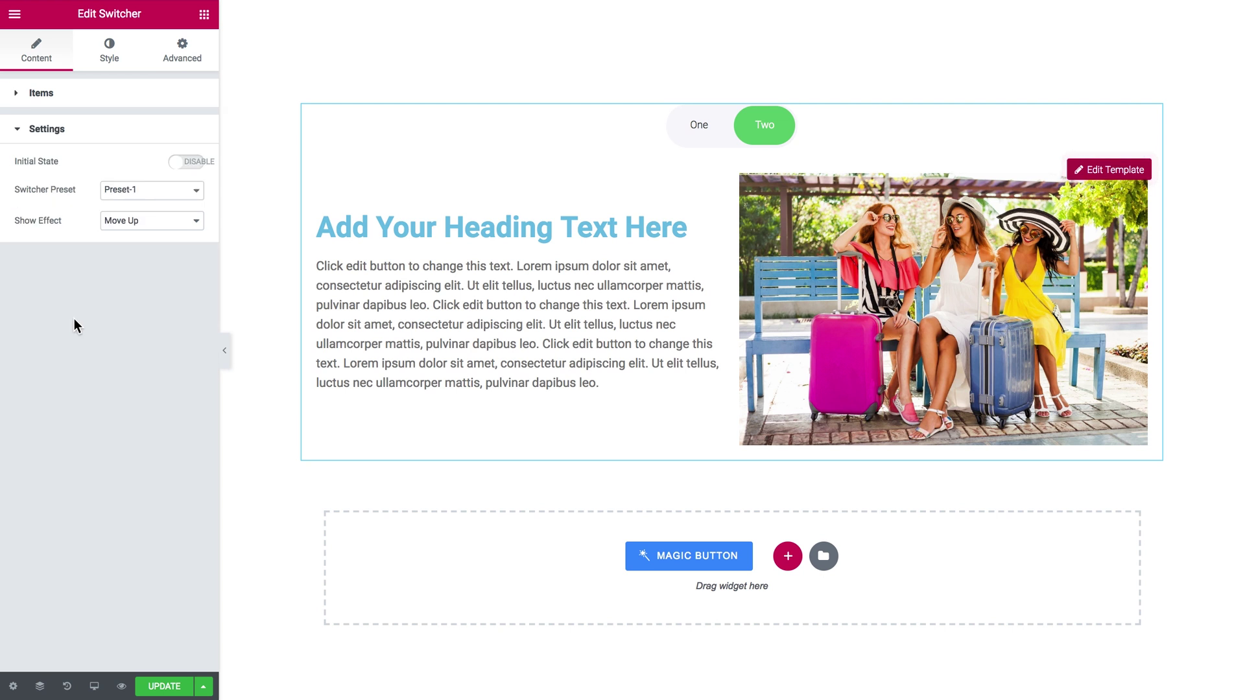
- Turn Initial State on, choose Preset-2 as switcher preset, and keep the Move Up show effect
click(177, 167)
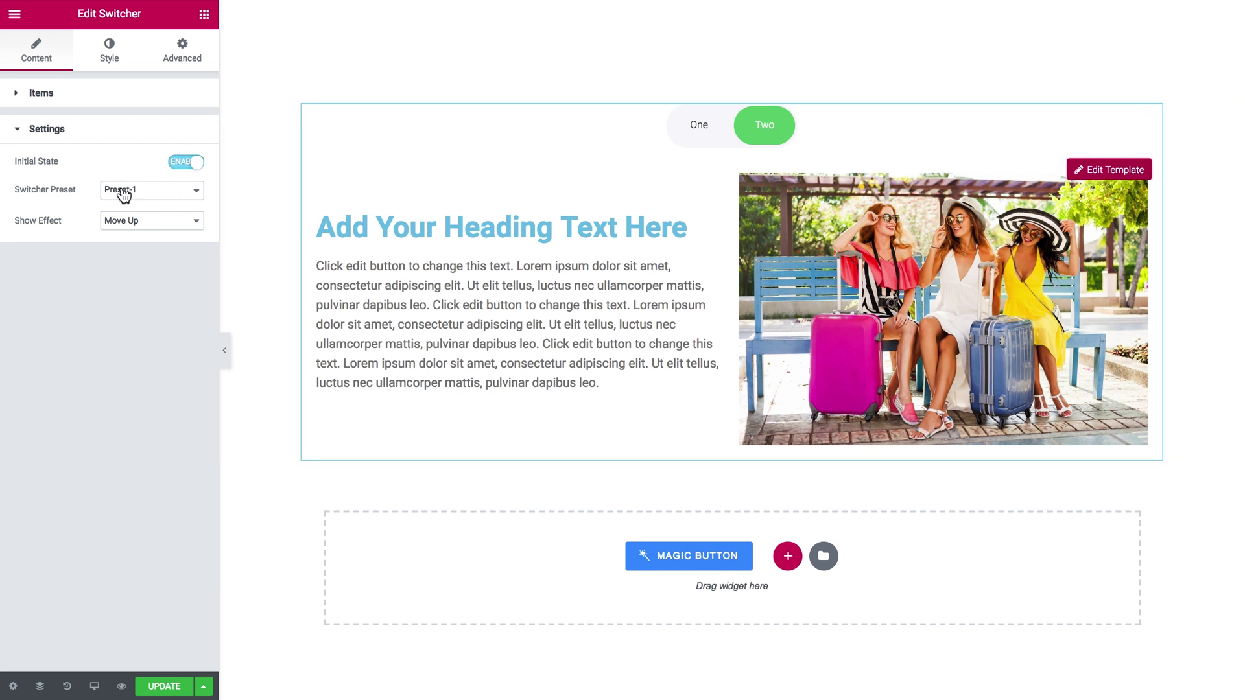
click(123, 194)
click(123, 207)
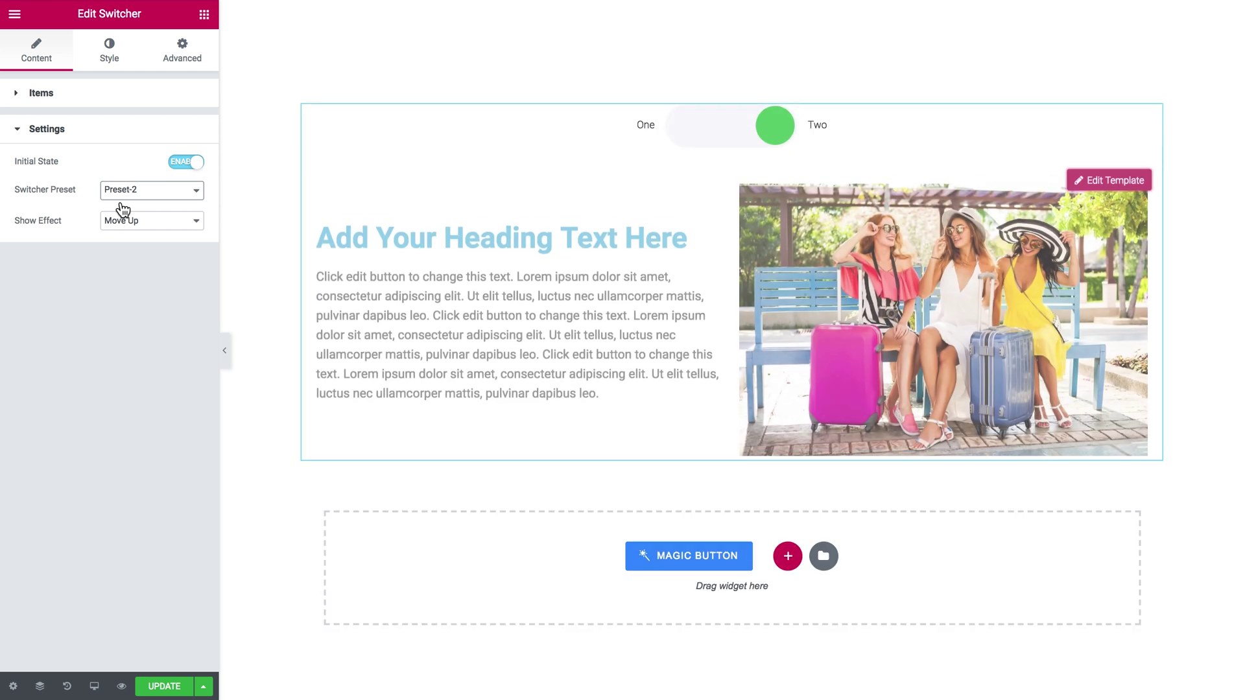
click(127, 221)
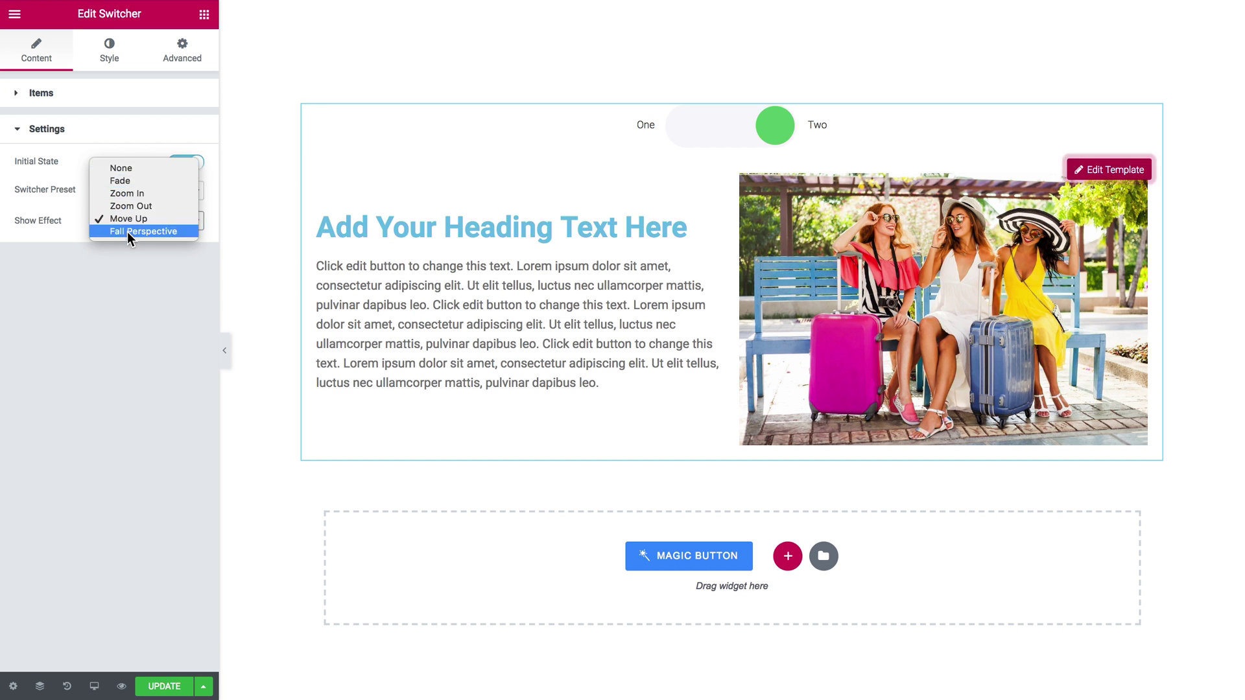
click(41, 231)
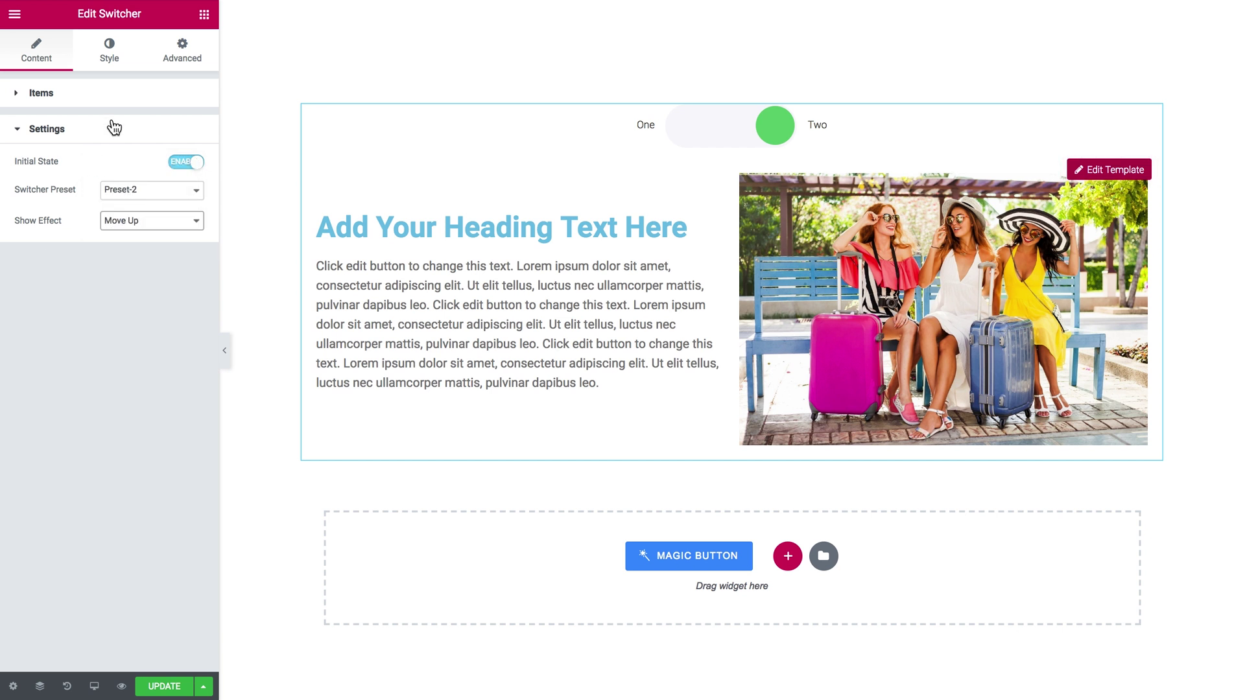
click(114, 61)
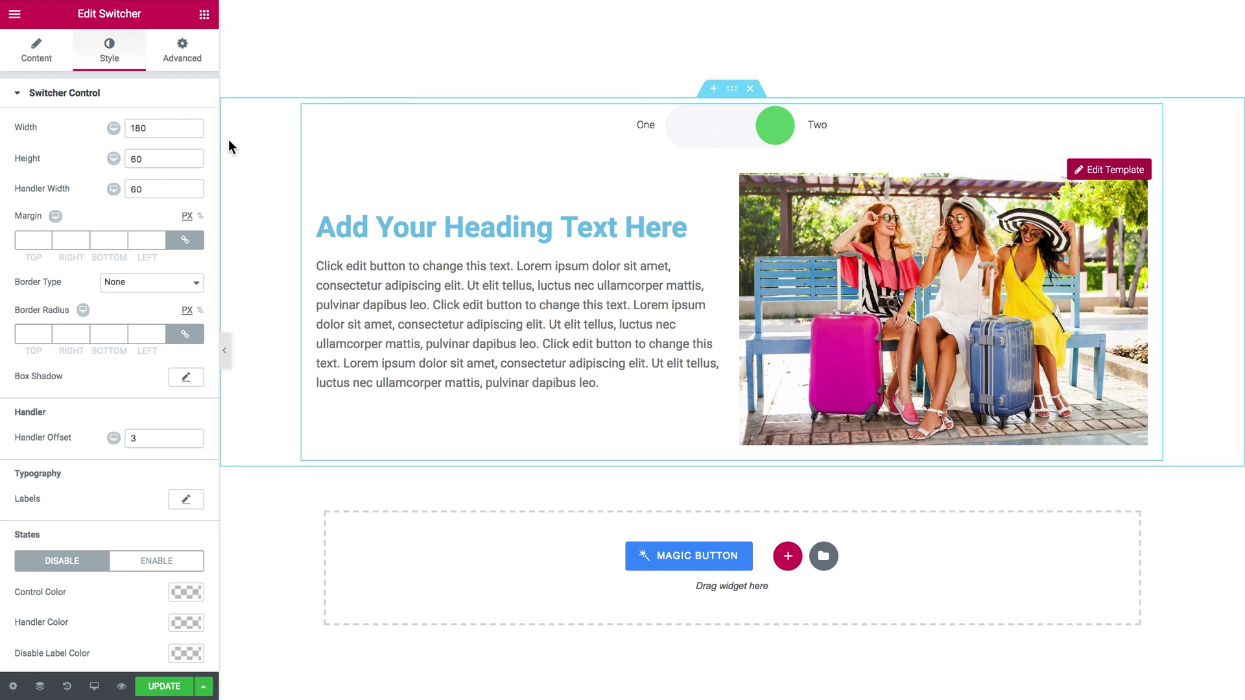
- Set the switcher control width to 100, keep height 60, and preview both states
click(192, 131)
click(193, 131)
click(193, 132)
click(193, 132)
click(193, 132)
click(193, 132)
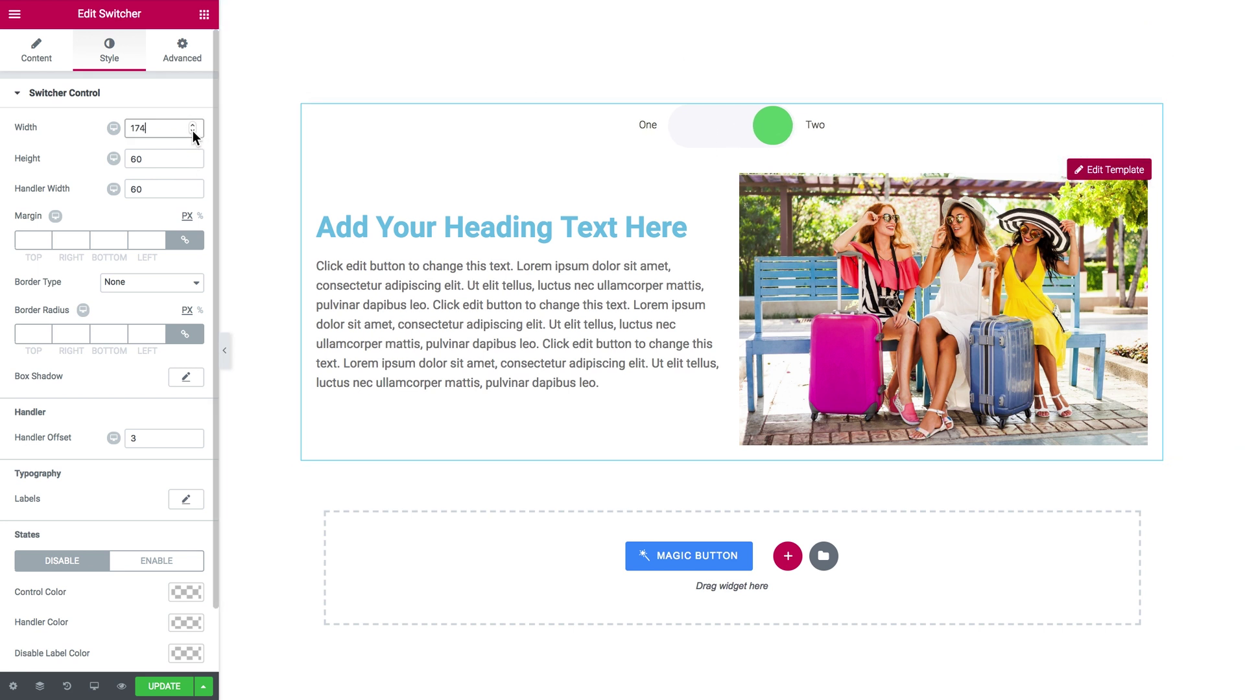
drag(193, 131, 193, 132)
double_click(136, 123)
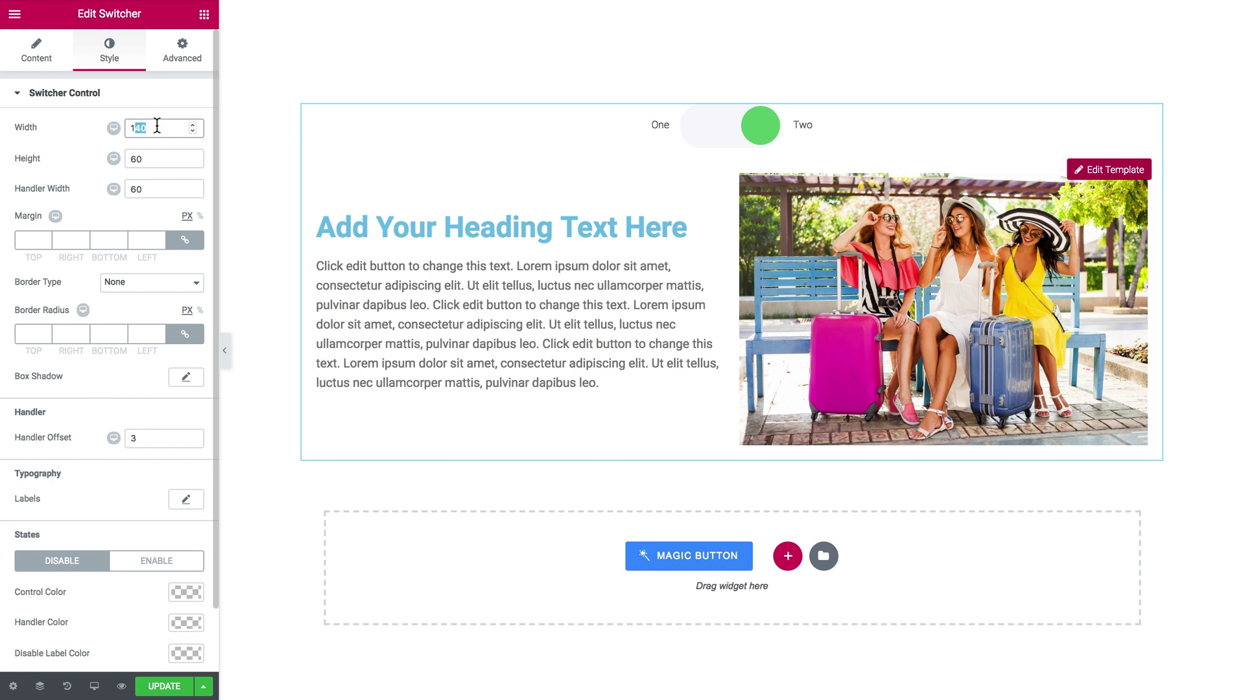
text(100)
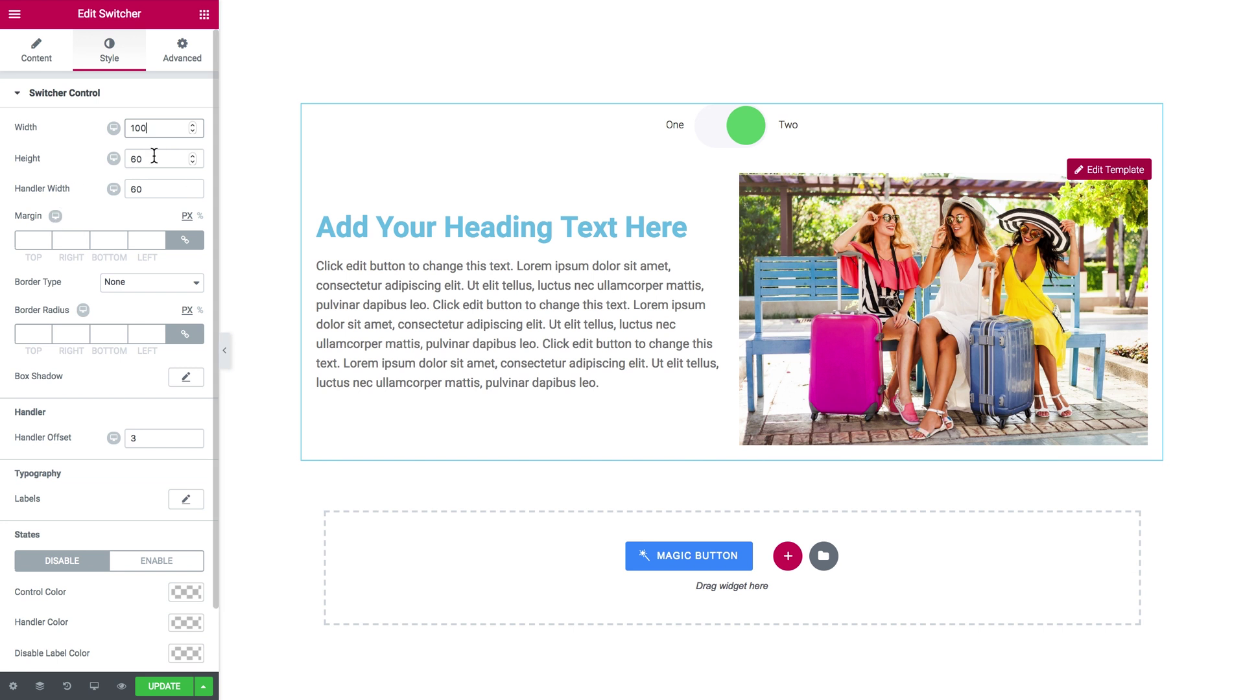
click(154, 158)
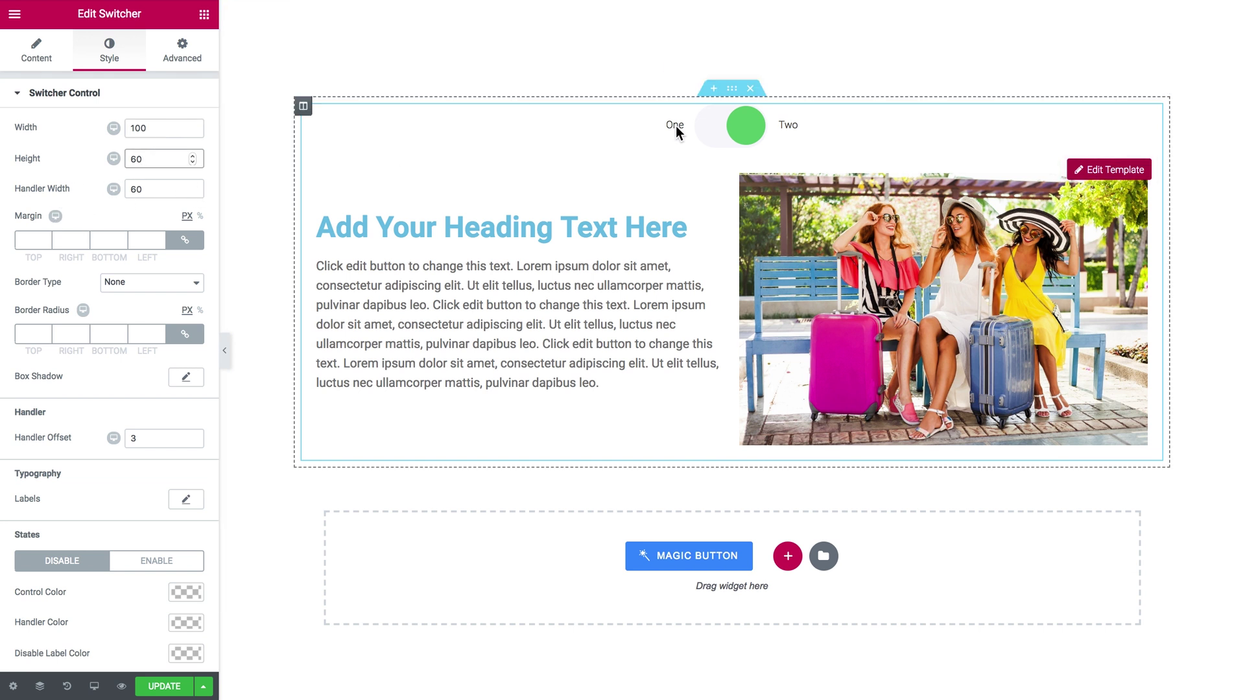
click(738, 130)
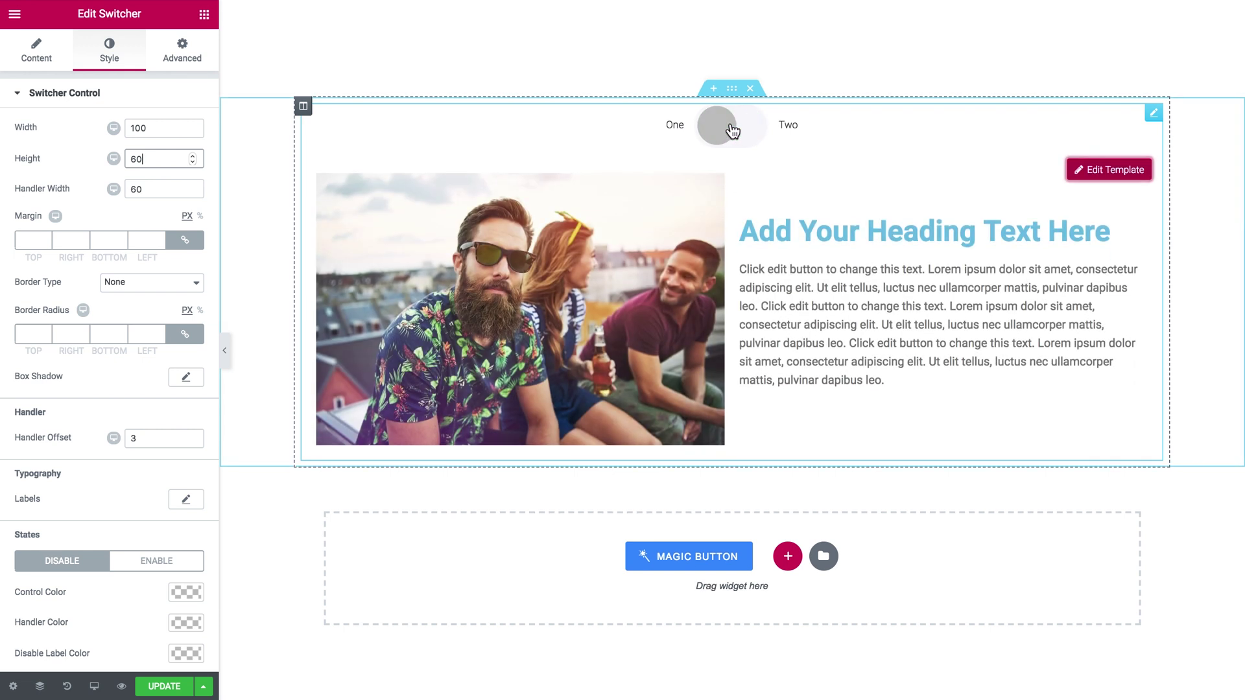
click(738, 130)
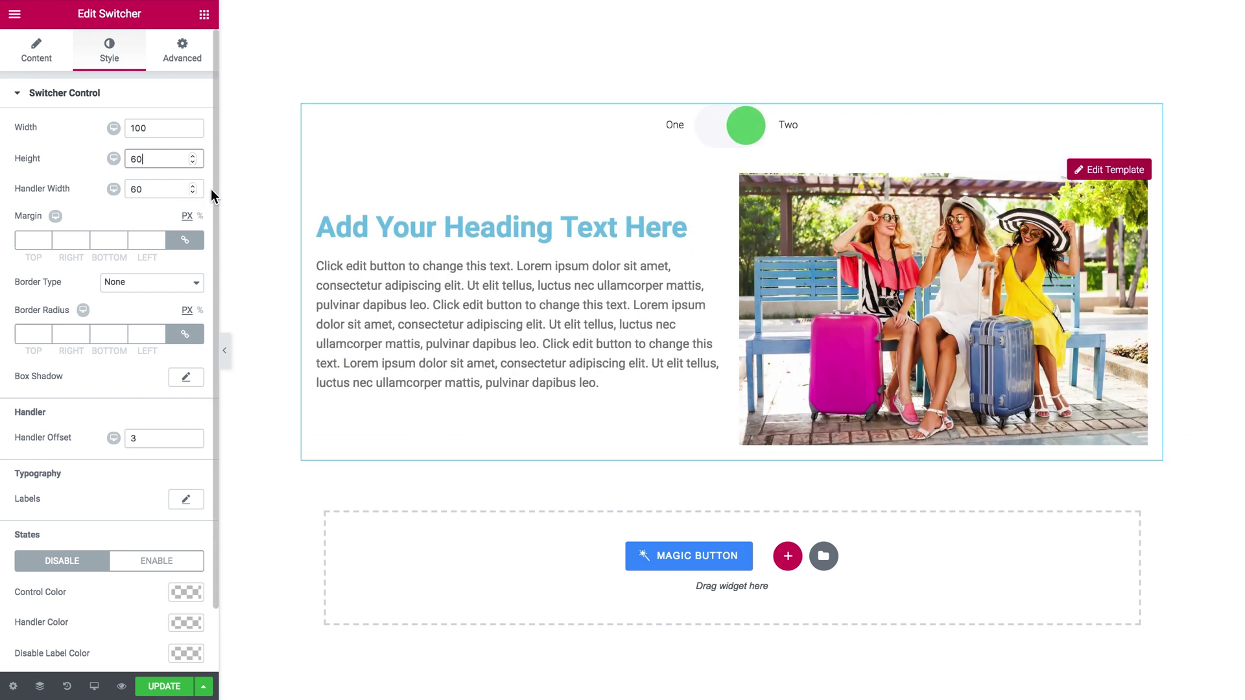
- Nudge the handler width down, then restore it to 60
click(194, 192)
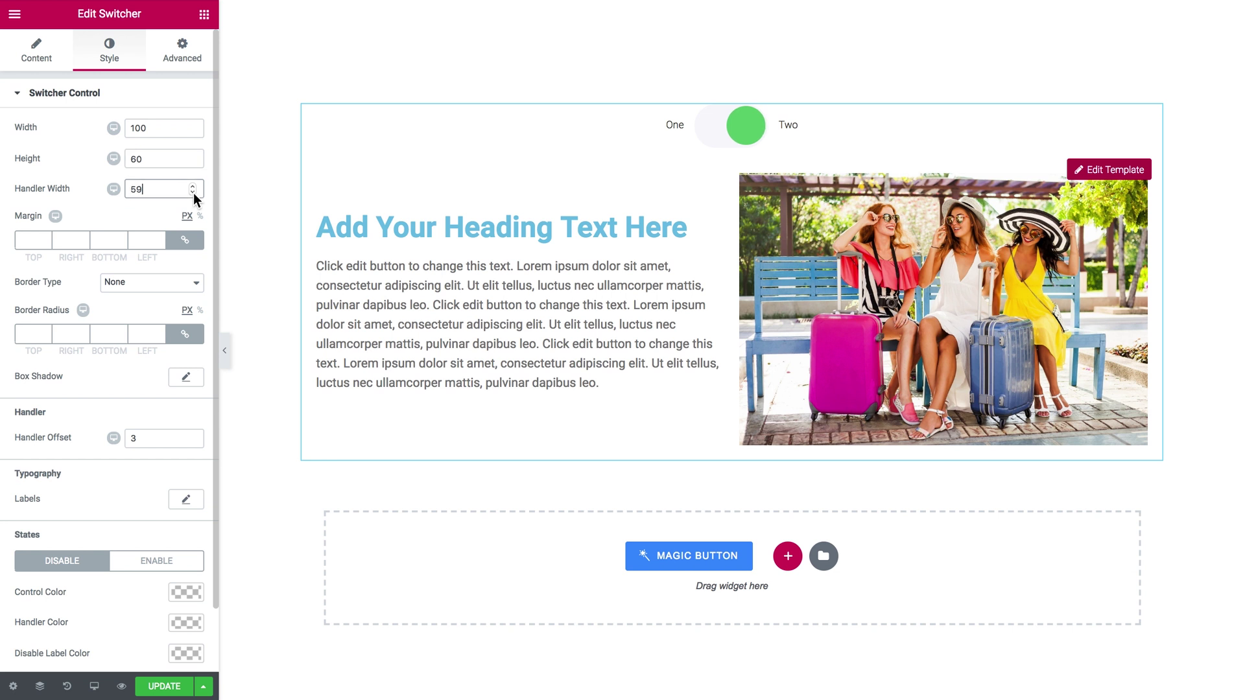
click(194, 192)
click(194, 192)
click(193, 192)
key(BackSpace)
key(BackSpace)
text(60)
scroll(83, 298, down, 2)
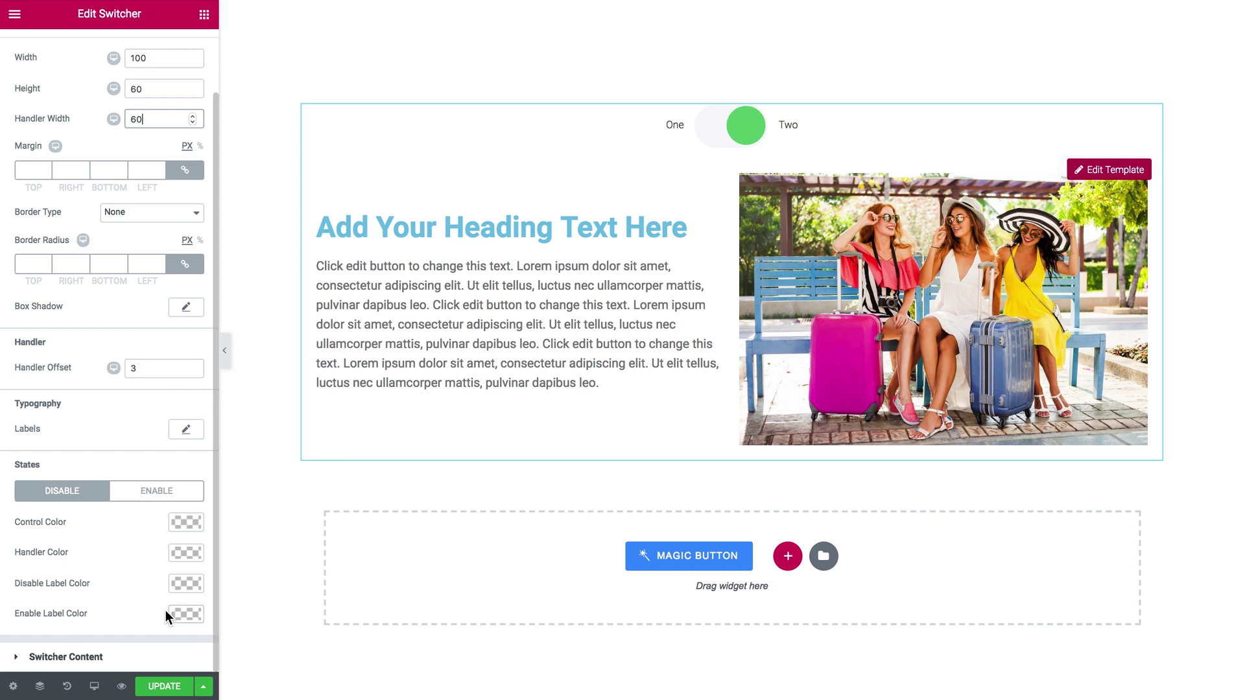
- Expand the Switcher Content section in the Style tab
click(146, 655)
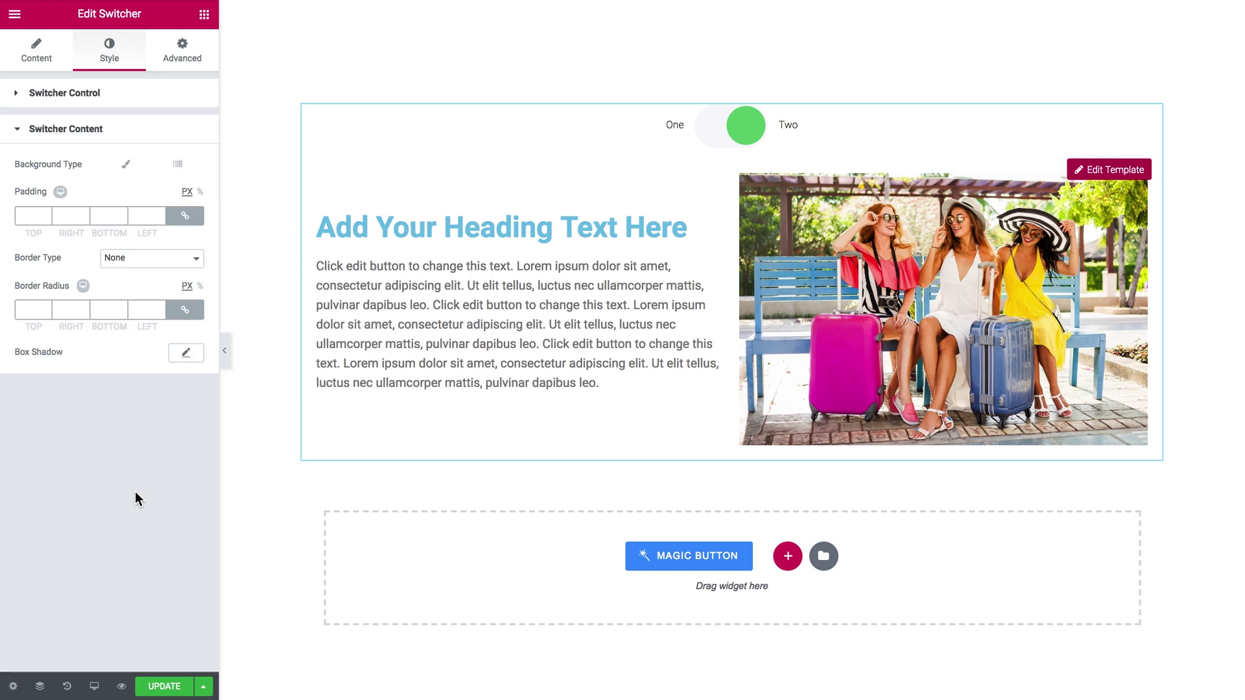